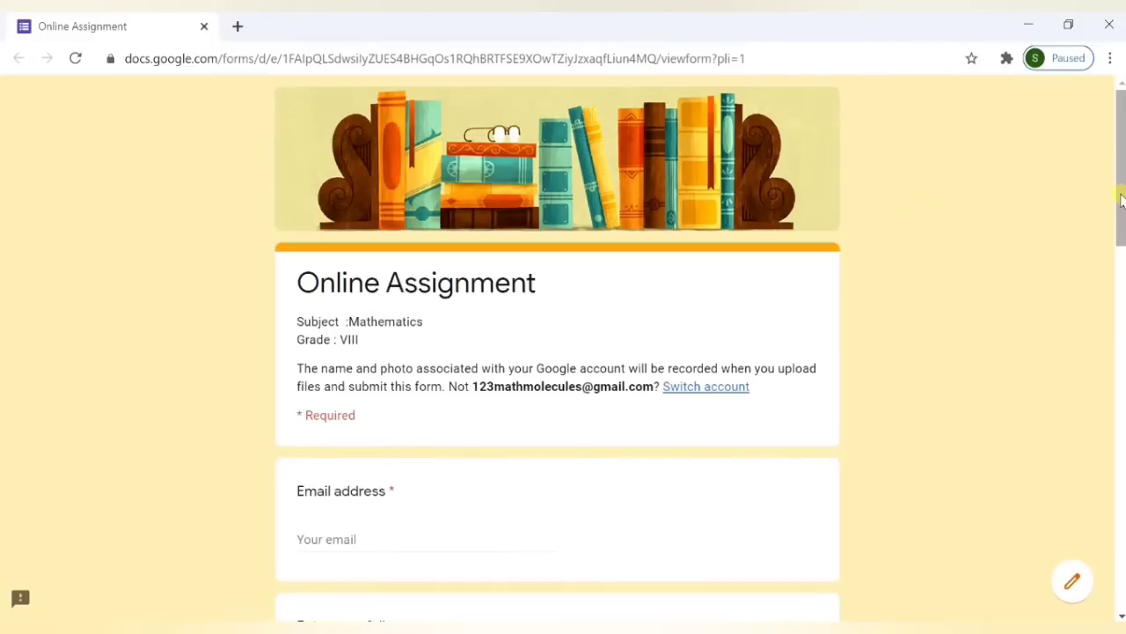
- Enter the student's e-mail address and first name in the form's first two fields
drag(1121, 201, 1115, 266)
click(310, 307)
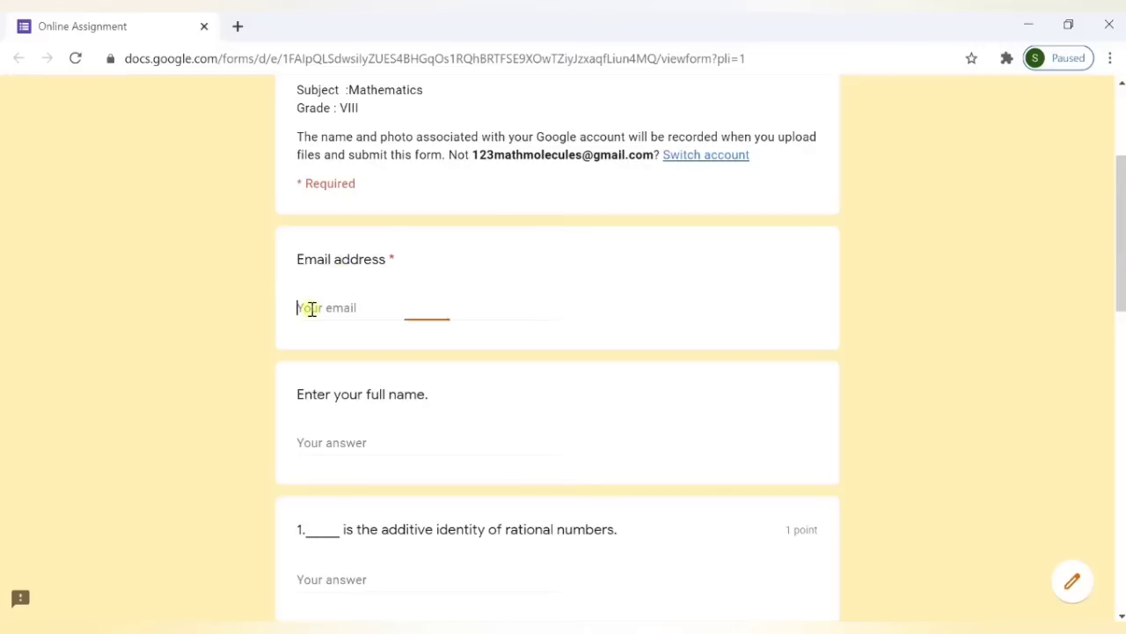
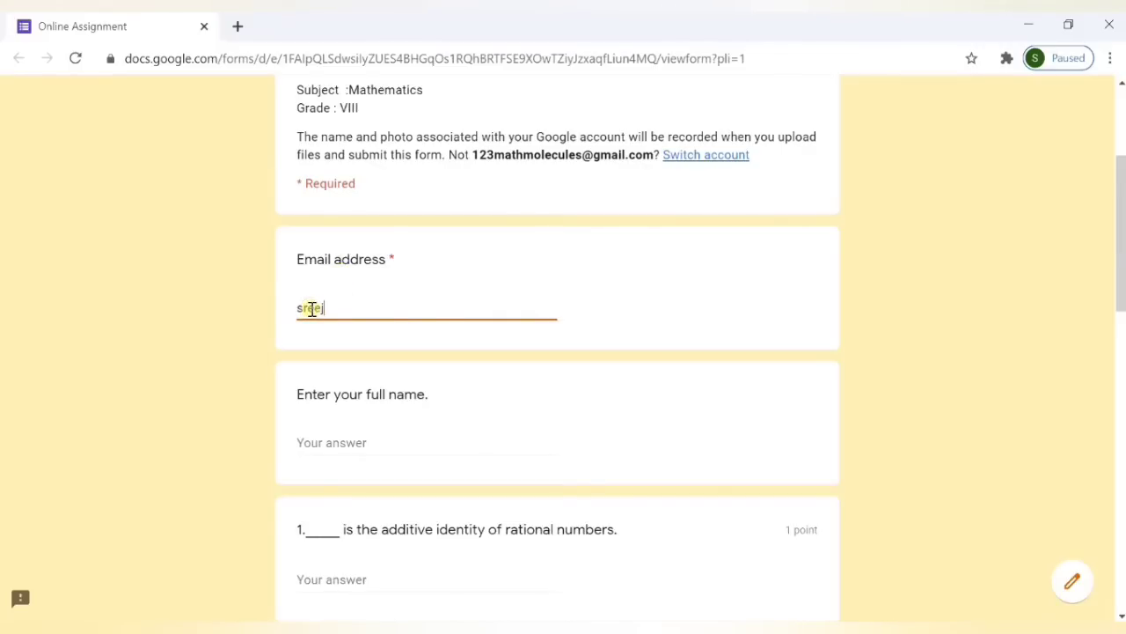
click(330, 444)
text(Sreeja)
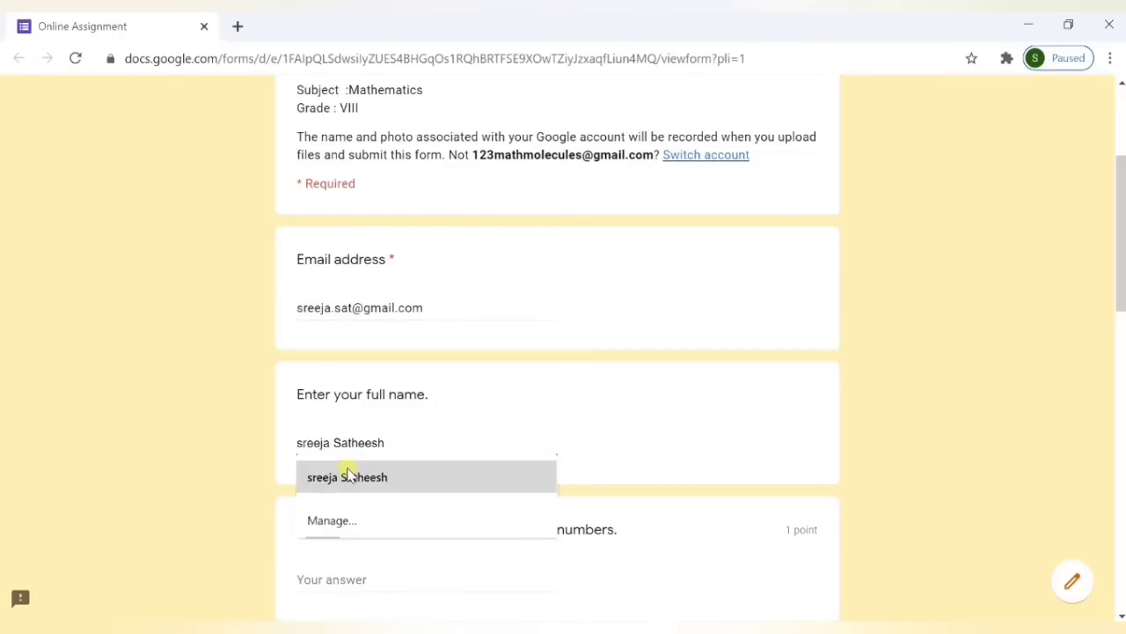
click(555, 433)
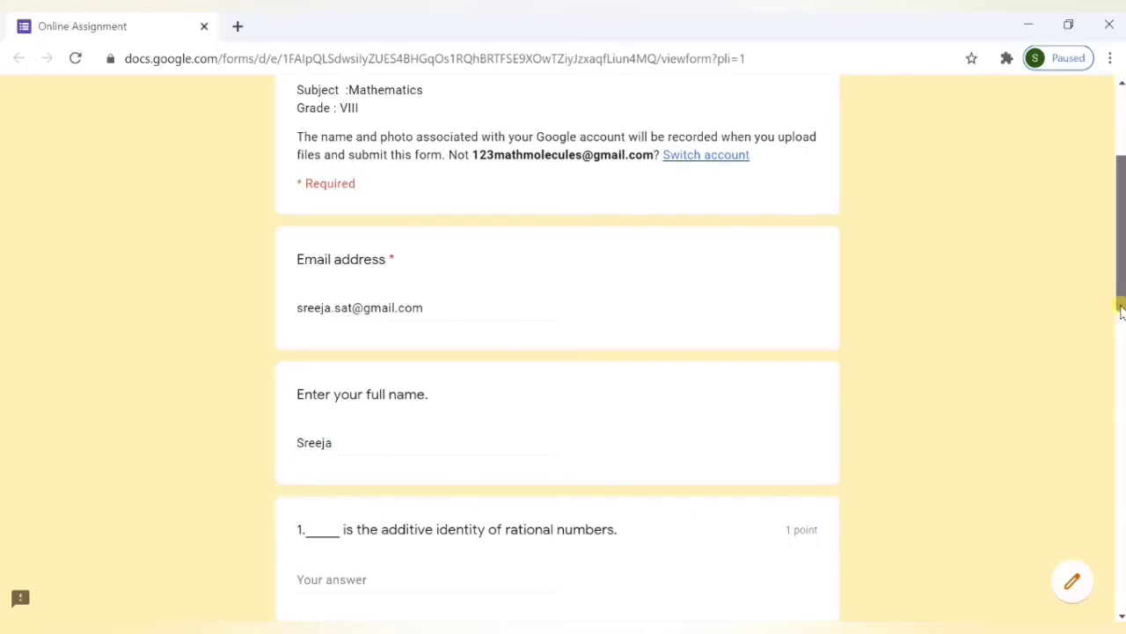
- Answer question 1 with 0 and pick option d (4/0) for question 2
drag(1122, 306, 1122, 389)
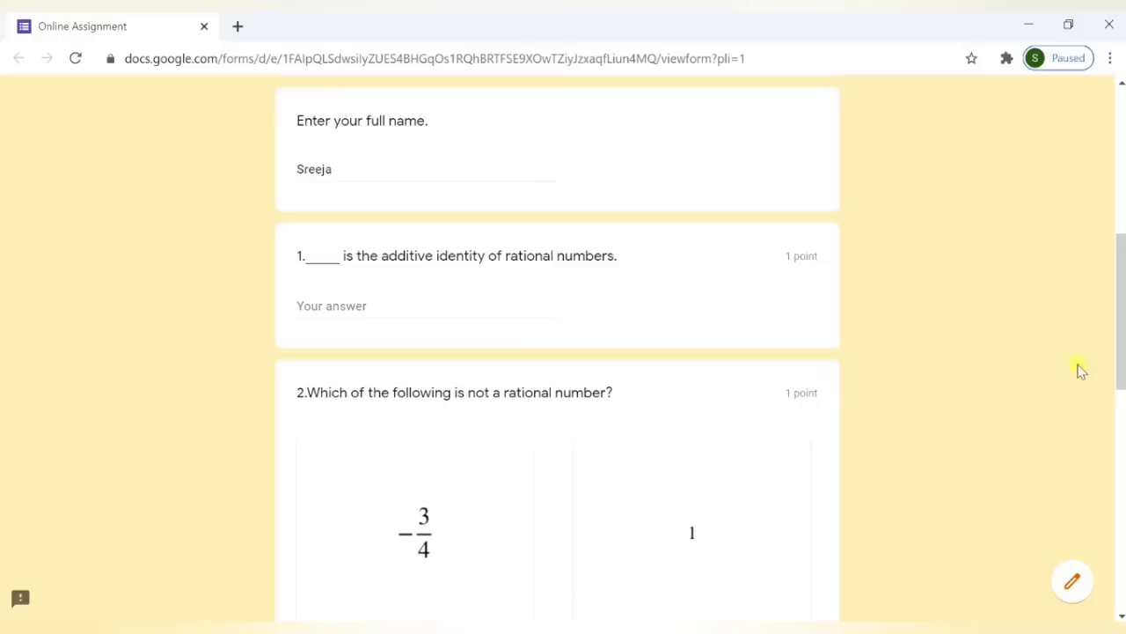
click(387, 305)
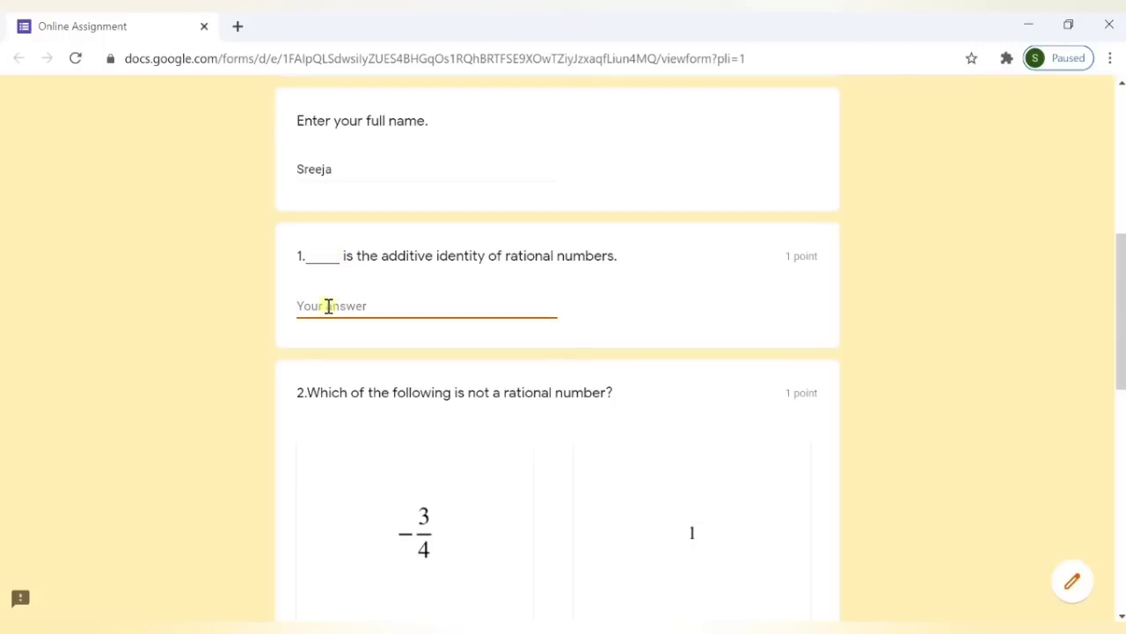
text(0)
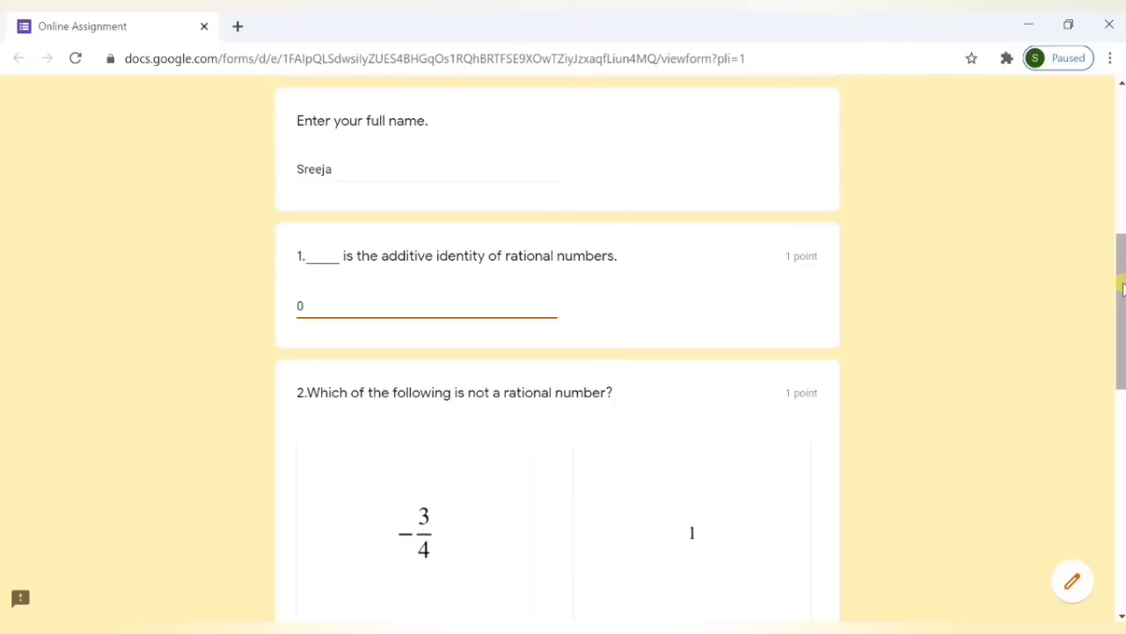
drag(1122, 288, 1122, 378)
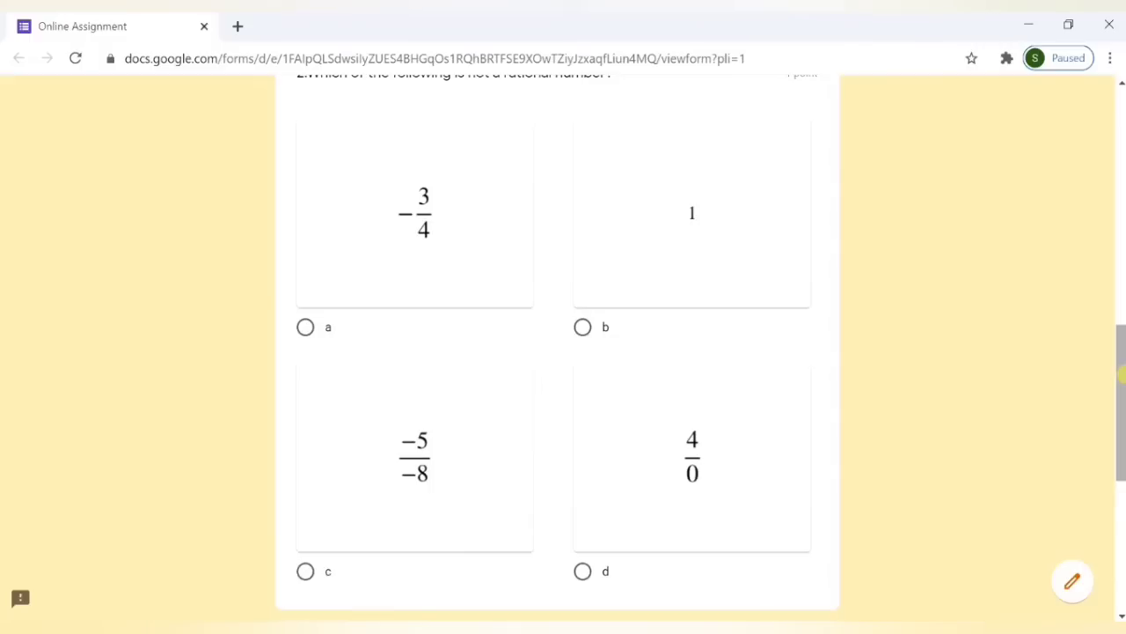
click(584, 573)
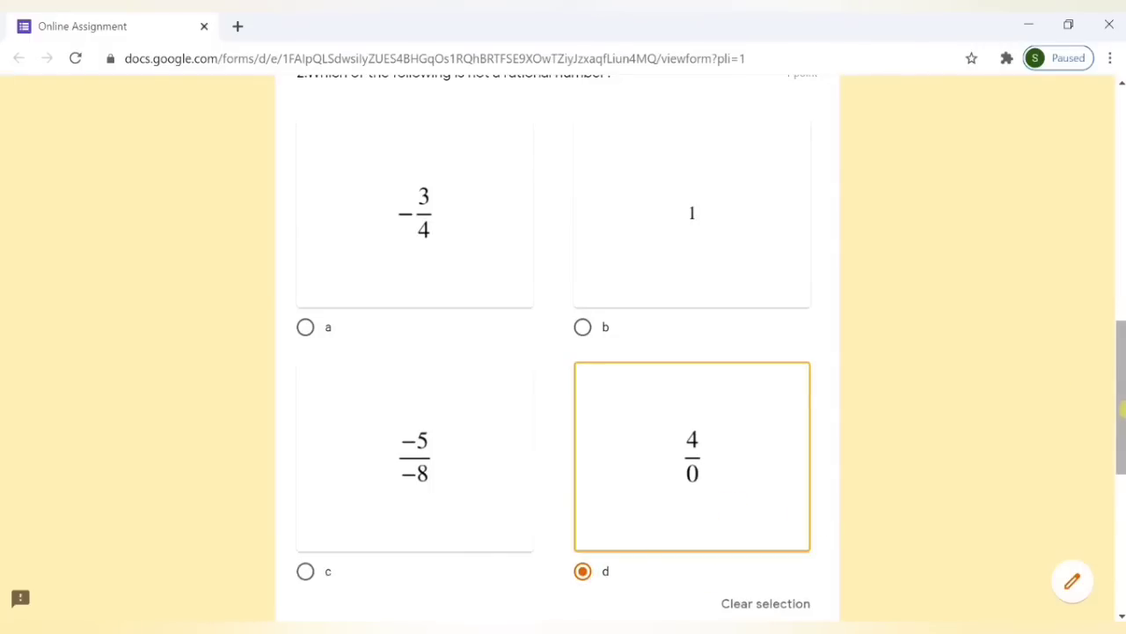
- Write the working '5x=25' and 'x=5' on separate lines in question 3's answer box
drag(1123, 414, 1123, 525)
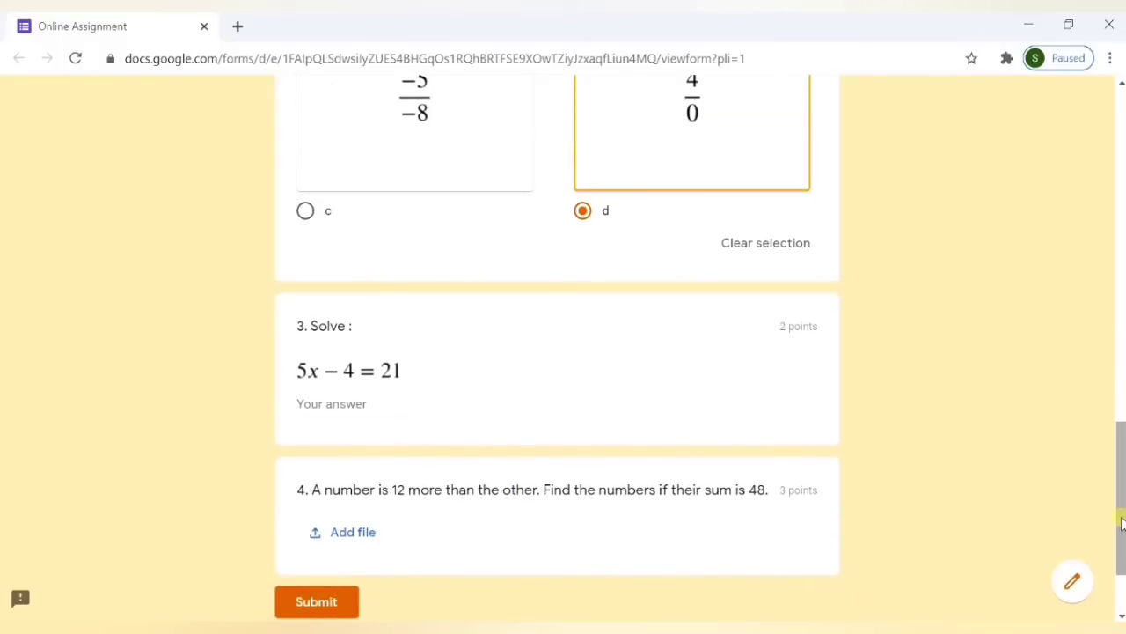
click(325, 404)
key(Return)
key(Return)
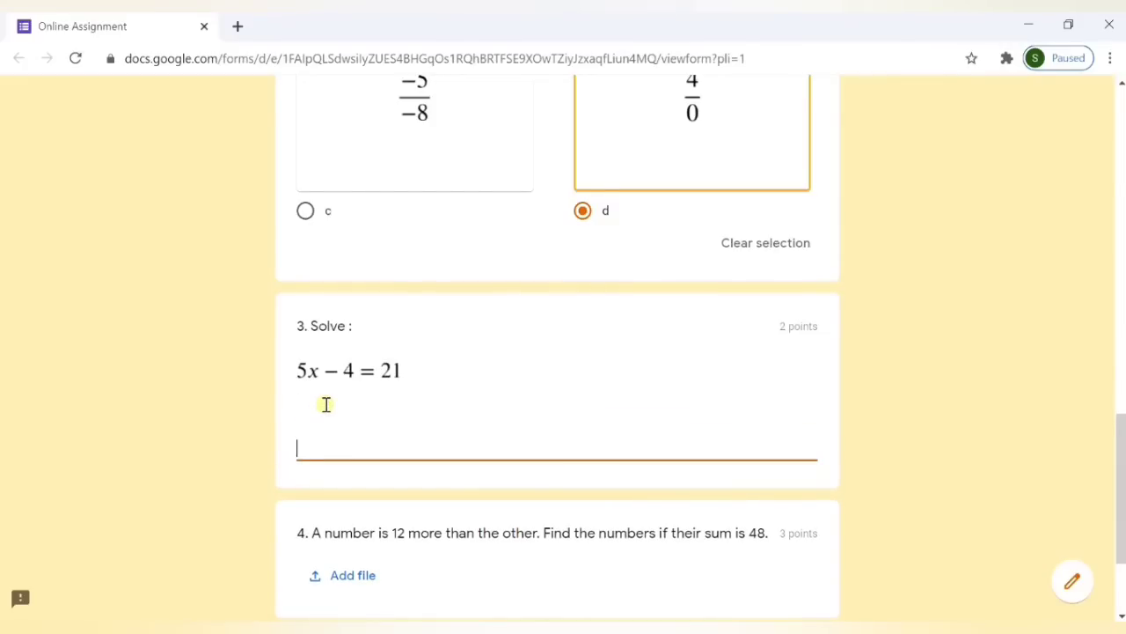
text(5x=25)
key(Return)
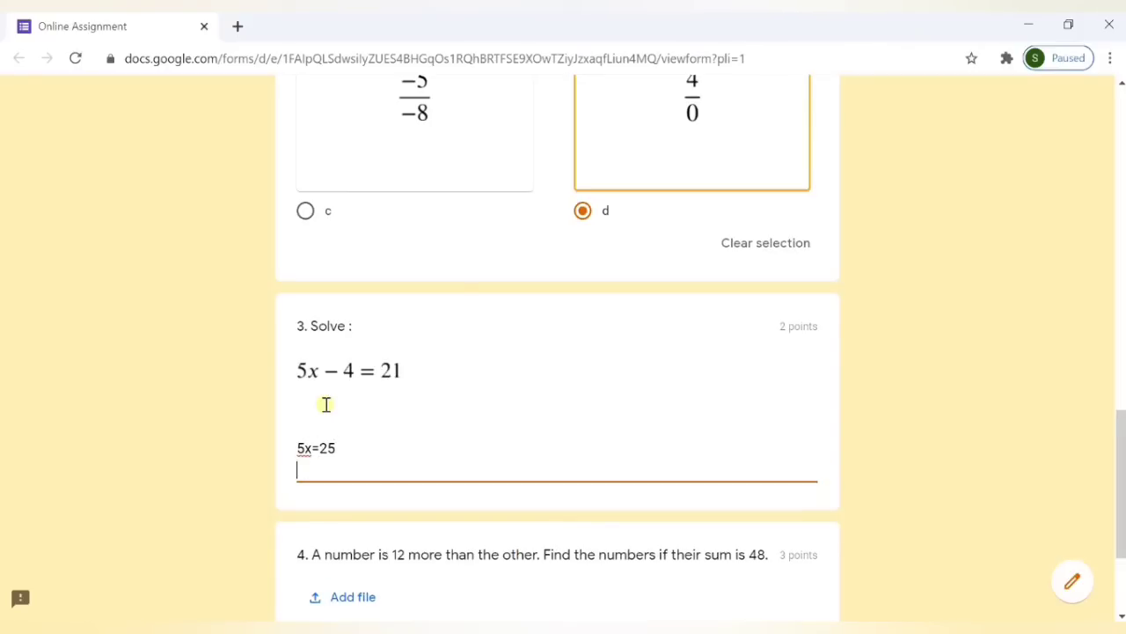
text(5x)
key(BackSpace)
key(BackSpace)
text(x=5)
drag(1122, 440, 1123, 470)
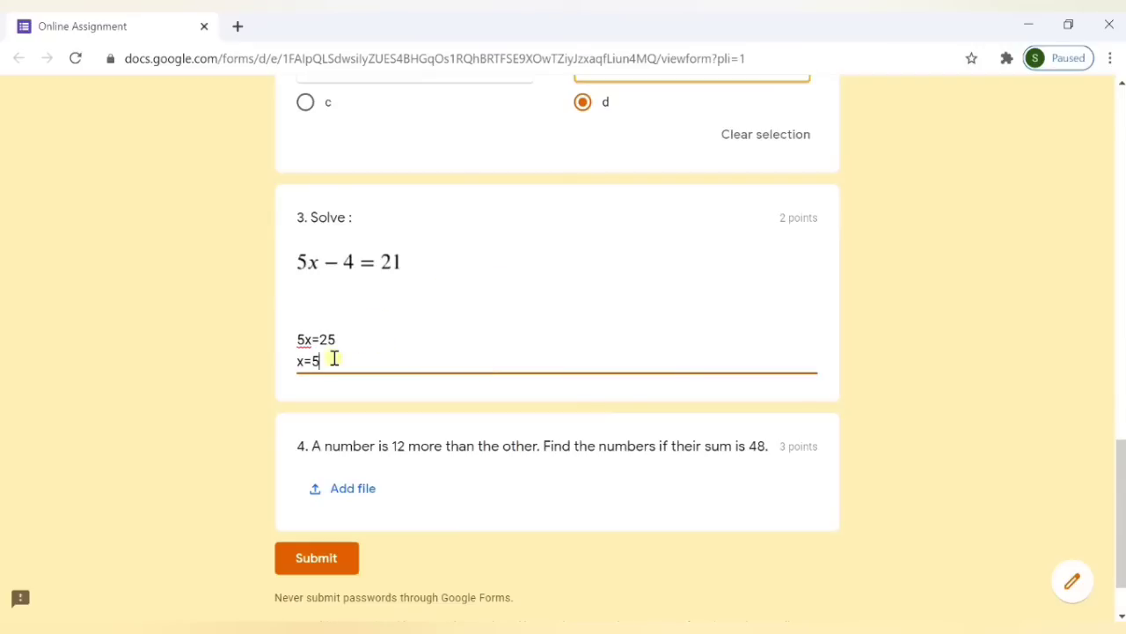
key(Return)
key(Return)
key(Return)
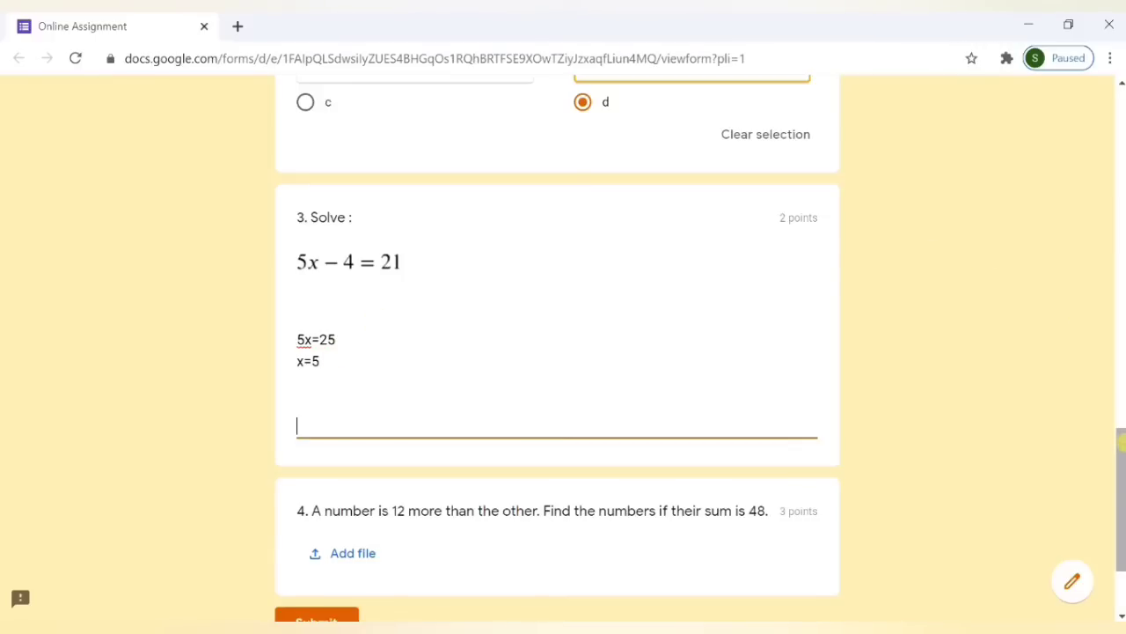
drag(1119, 433, 1123, 500)
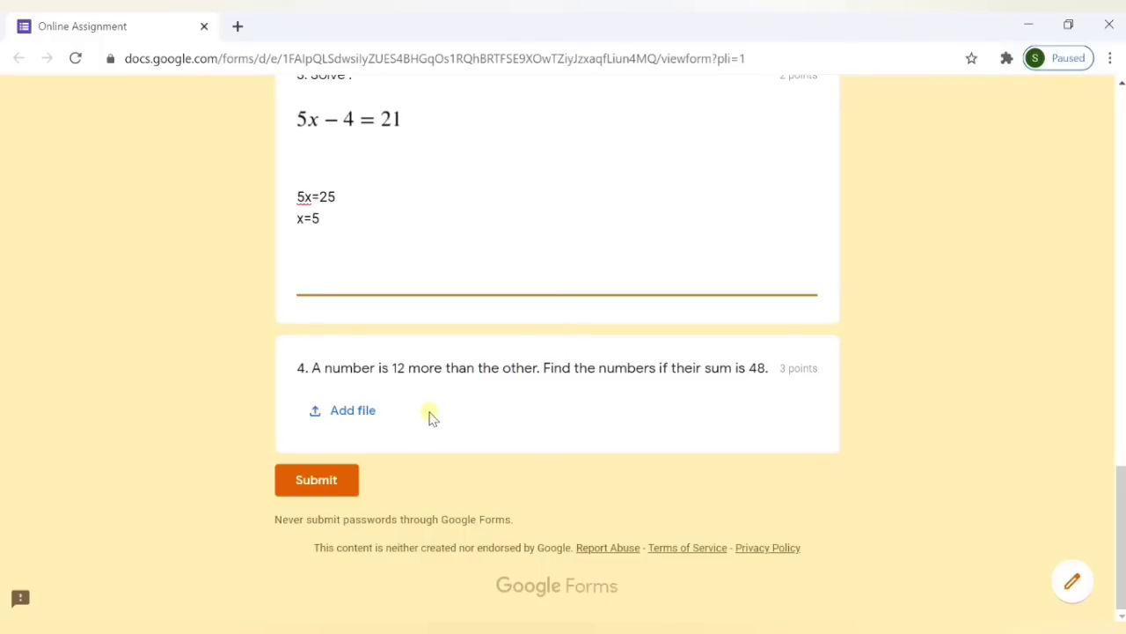
- Attach Q4.pdf from the Desktop folder to question 4 and upload it
click(365, 414)
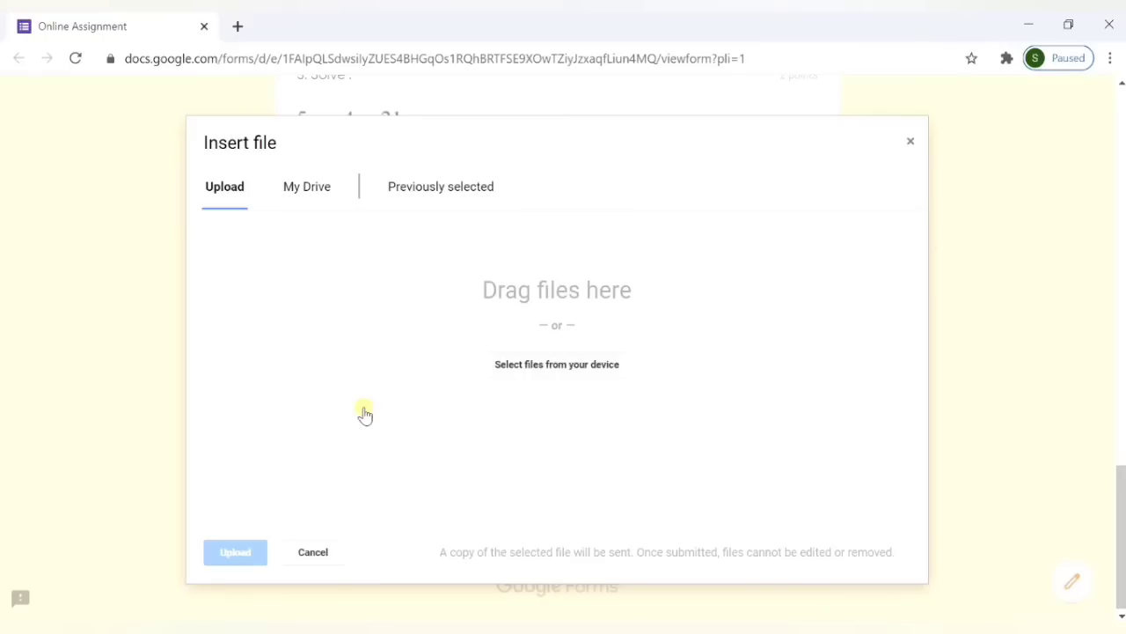
click(526, 365)
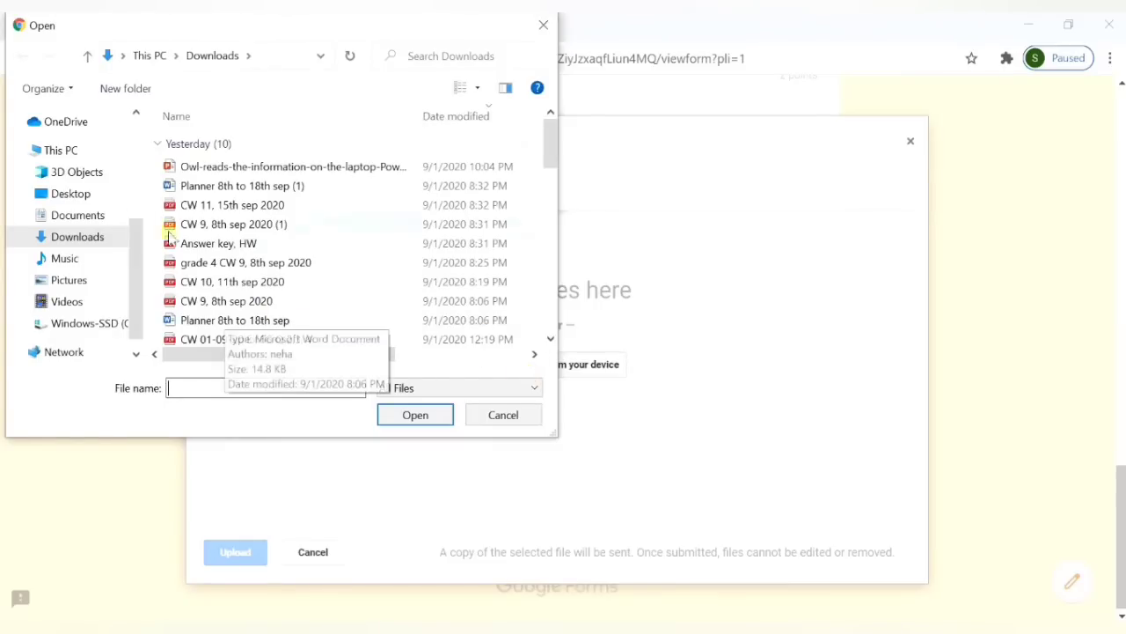
click(72, 196)
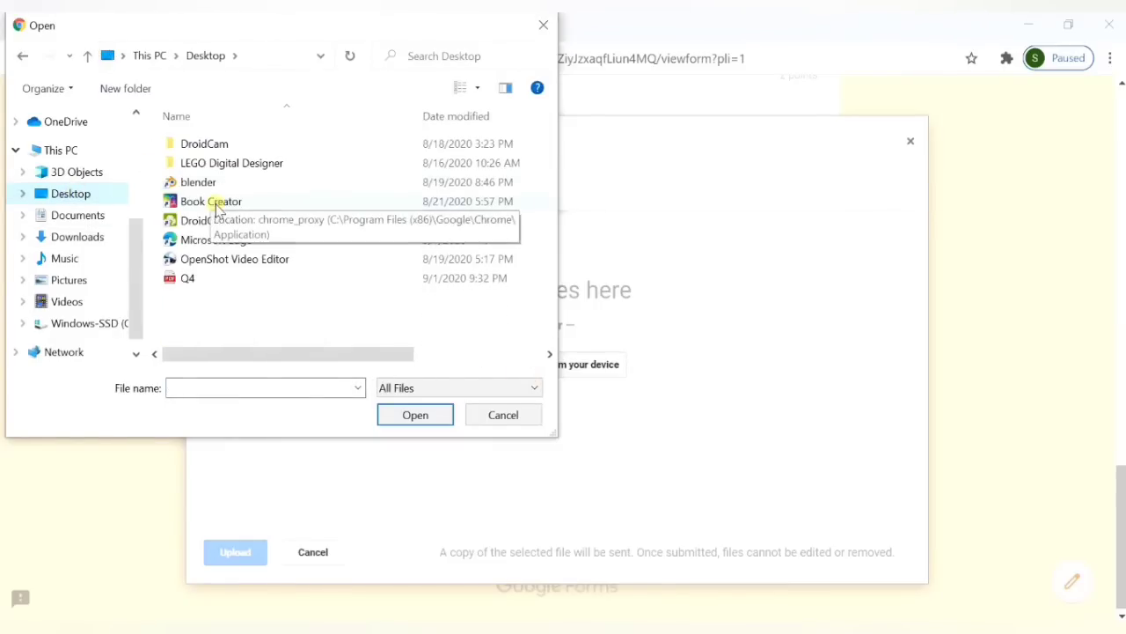
click(184, 279)
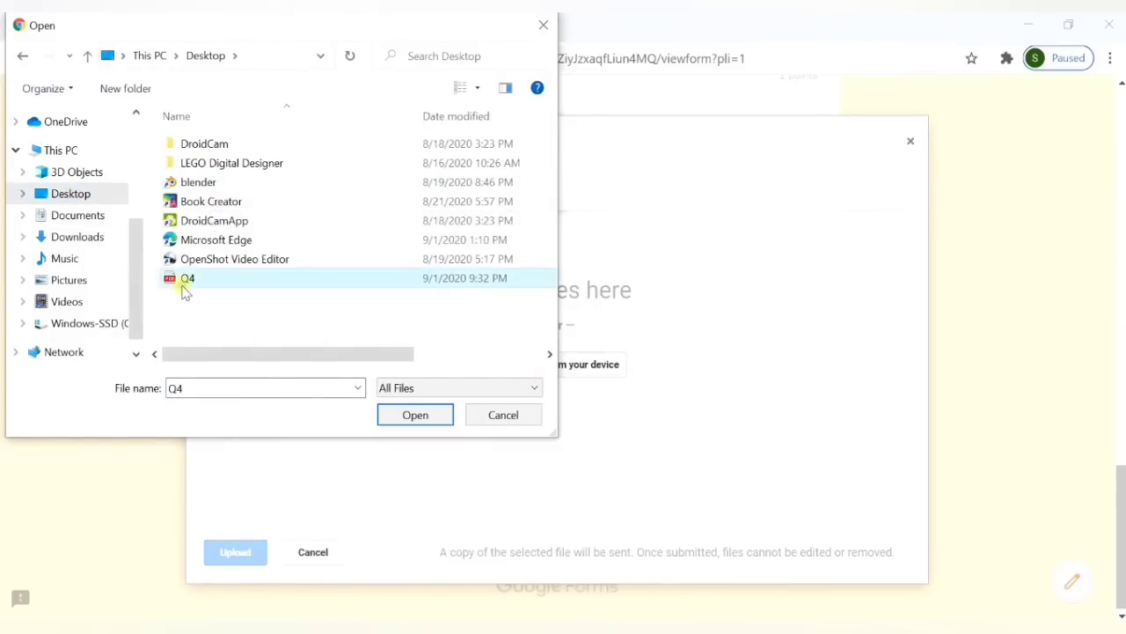
click(423, 414)
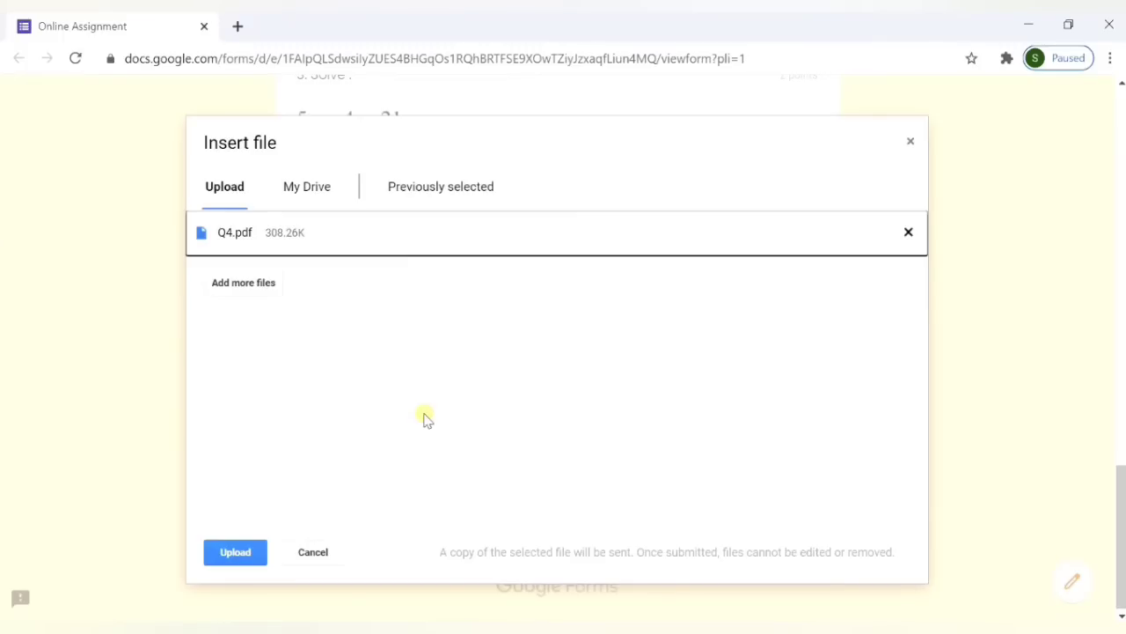
click(240, 557)
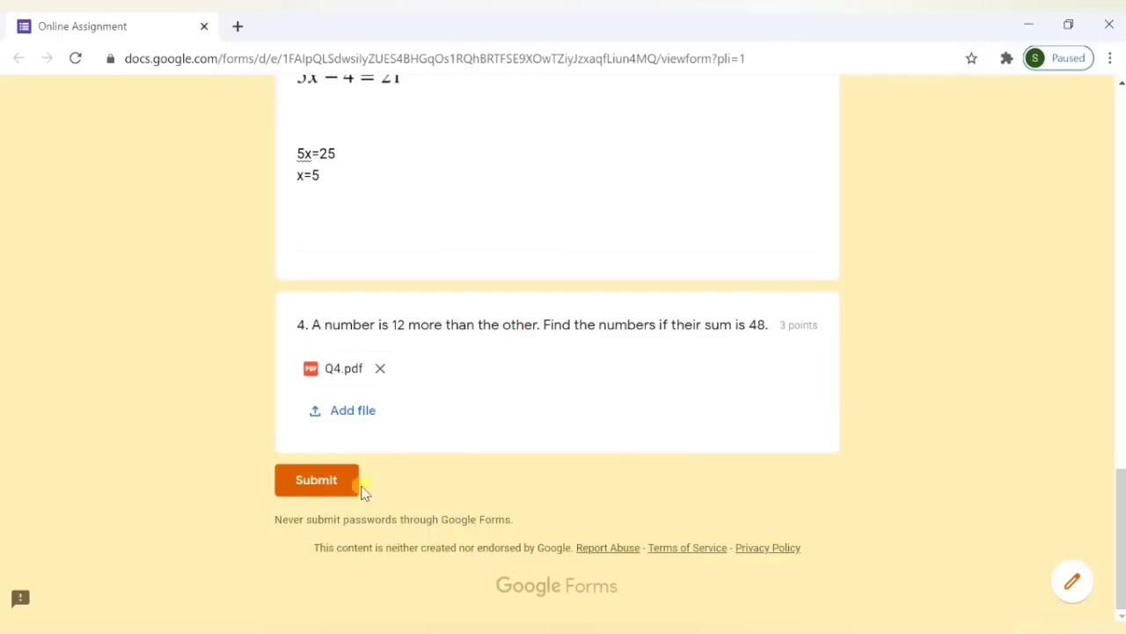
- Submit the completed quiz once Q4.pdf appears under question 4
click(332, 493)
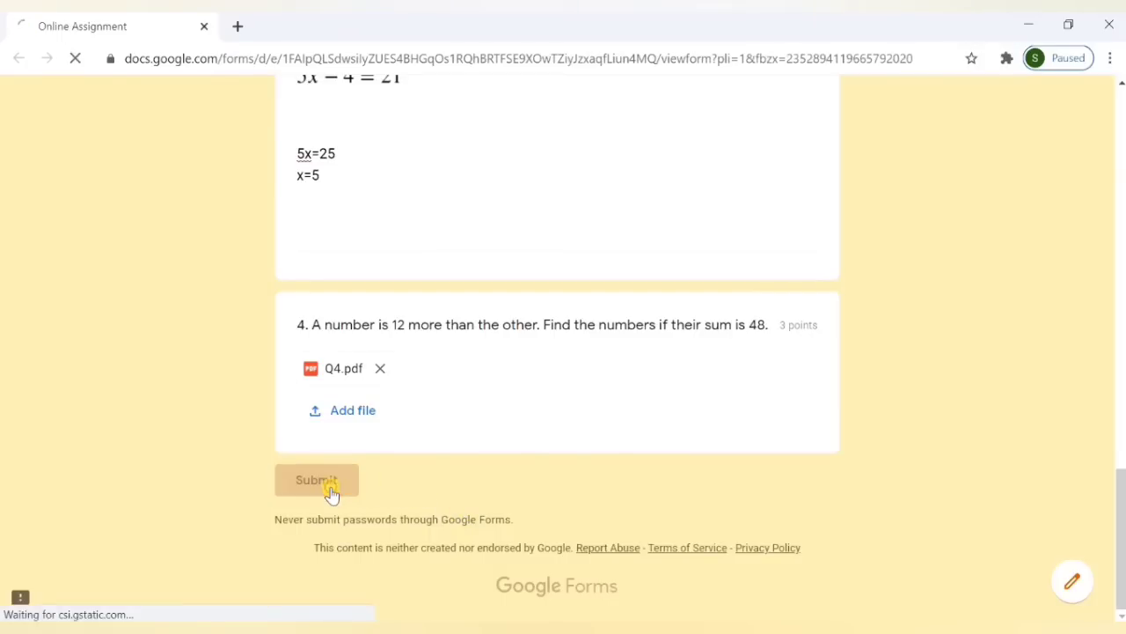